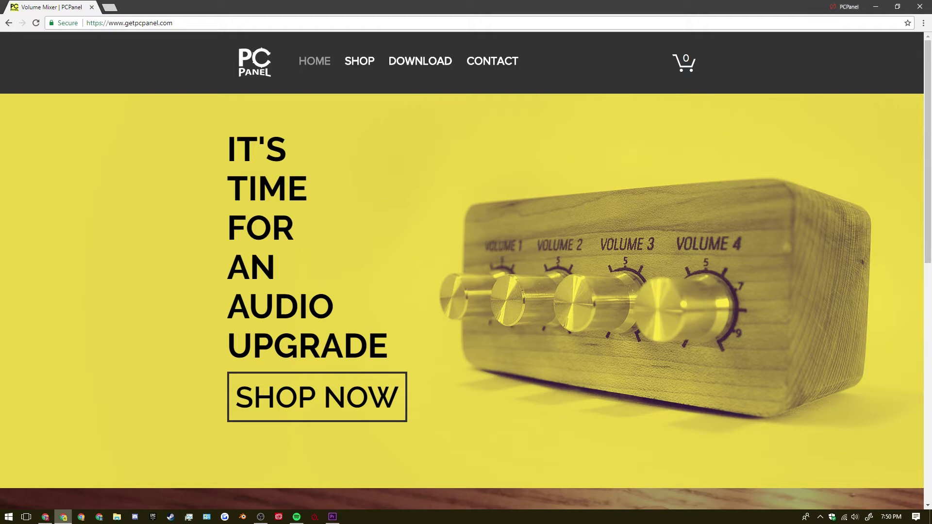
Step: View the PCPanel website's download page and minimize the browser
{"action": "left_click", "coordinate": [420, 61]}
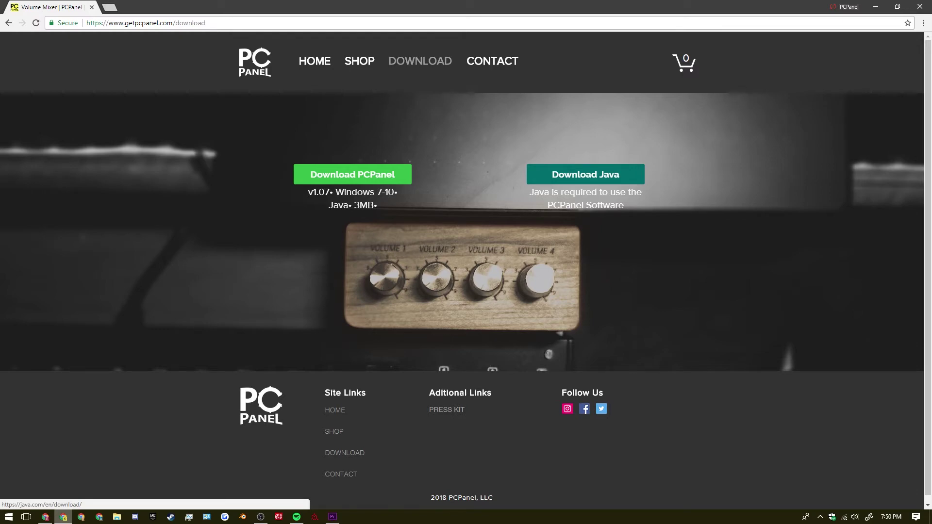
{"action": "left_click", "coordinate": [876, 7]}
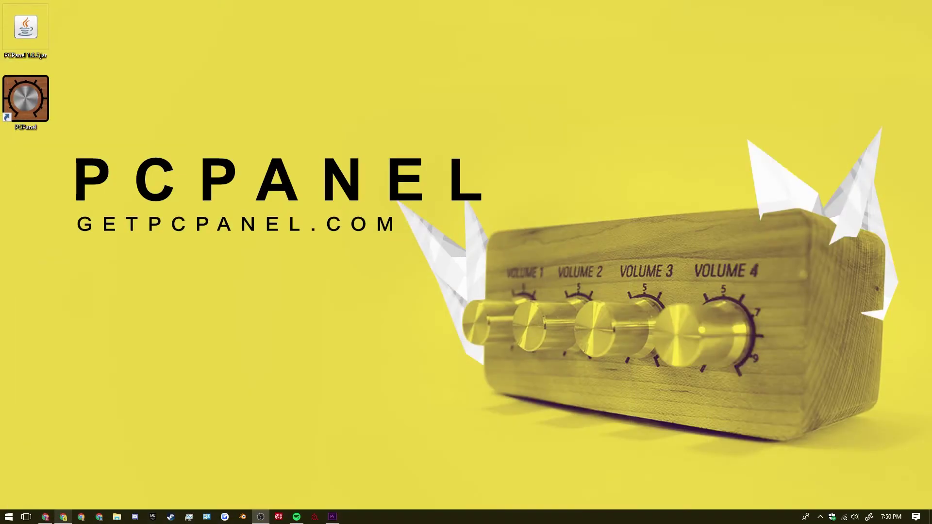
Step: Launch PCPanel from its desktop shortcut and select COM6 as the device port
{"action": "left_click", "coordinate": [25, 30]}
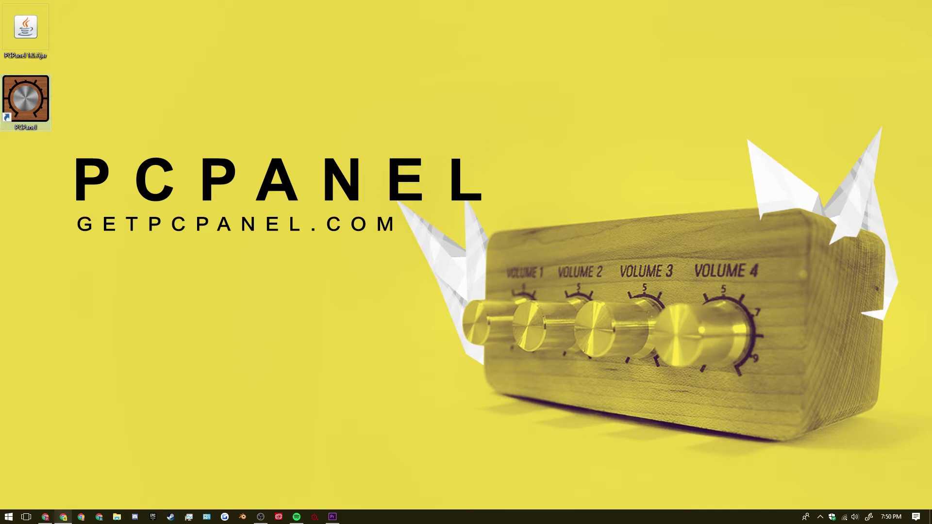
{"action": "double_click", "coordinate": [25, 102]}
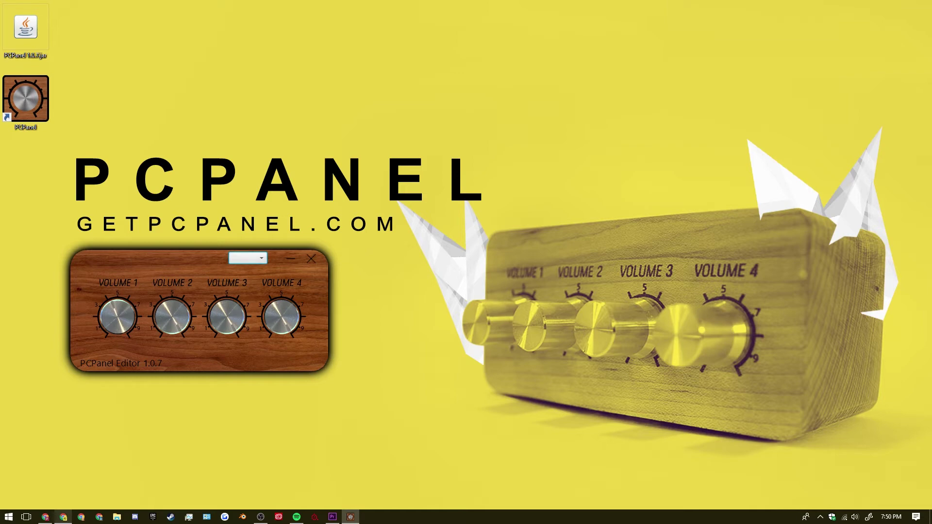
{"action": "left_click", "coordinate": [247, 258]}
{"action": "left_click", "coordinate": [248, 271]}
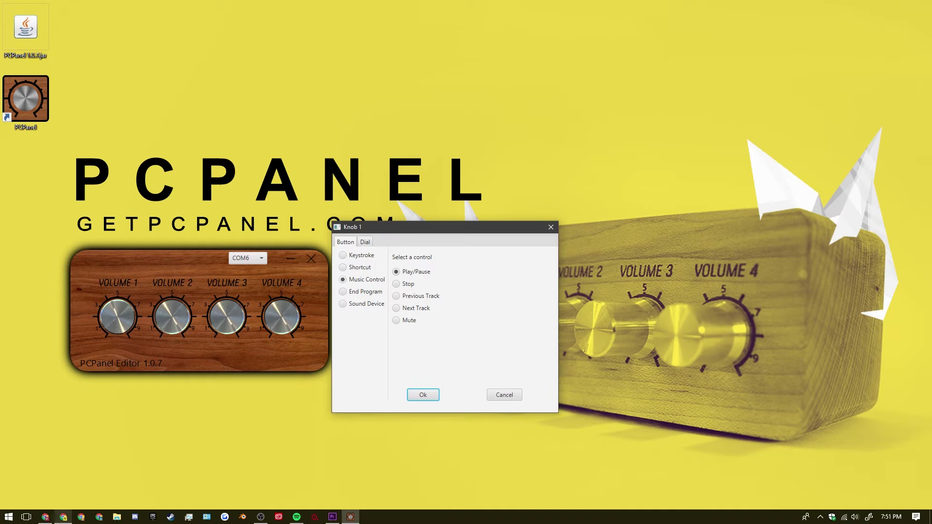
Step: Examine Knob 1's Keystroke, Shortcut, End Program and Sound Device button options, and return the selection to Music Control
{"action": "left_click", "coordinate": [343, 255]}
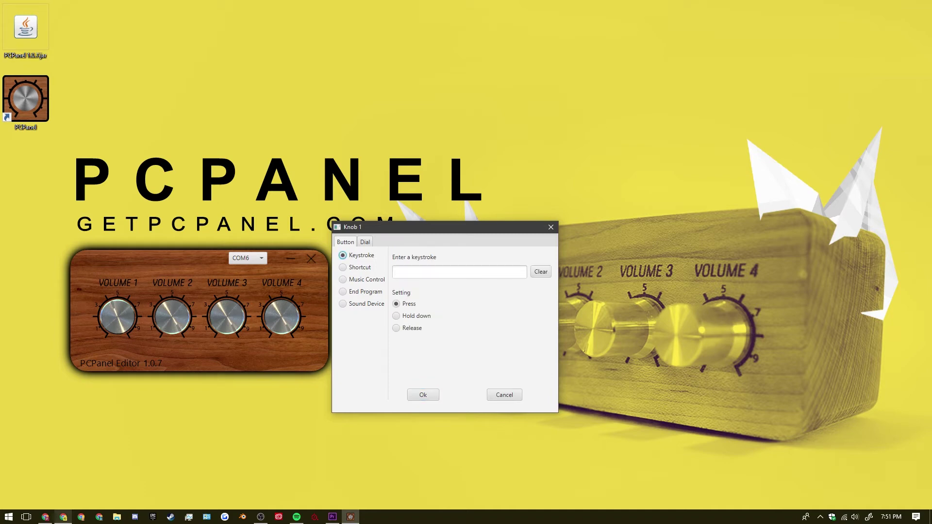
{"action": "left_click", "coordinate": [343, 267]}
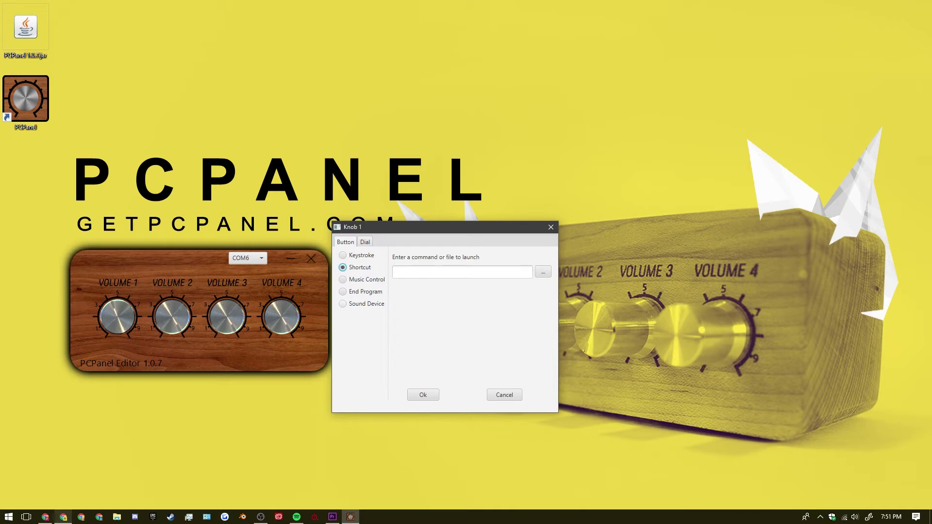
{"action": "left_click", "coordinate": [342, 292]}
{"action": "left_click", "coordinate": [343, 303]}
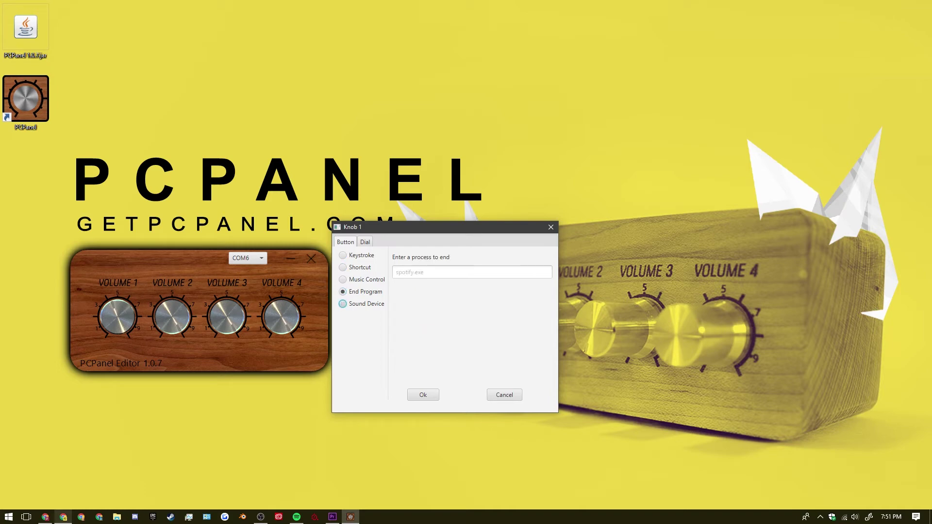
{"action": "left_click", "coordinate": [439, 272]}
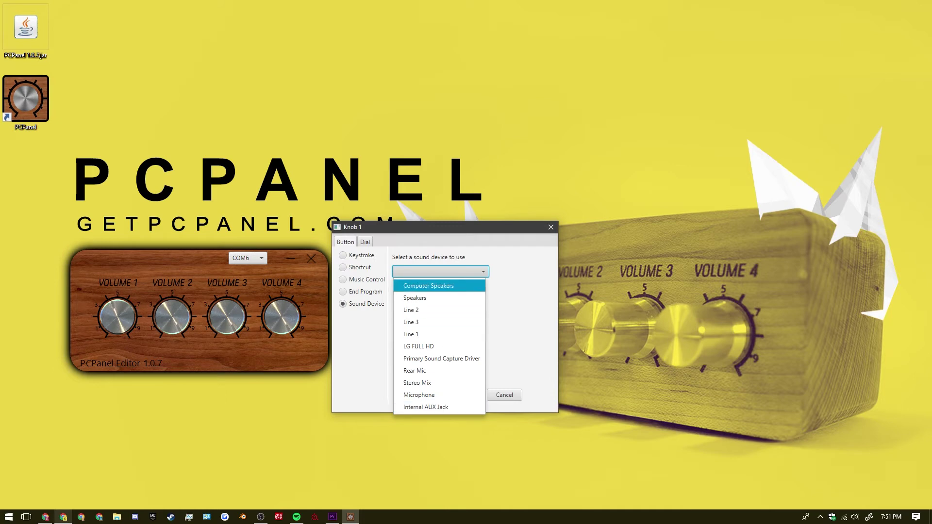
{"action": "key", "text": "Escape"}
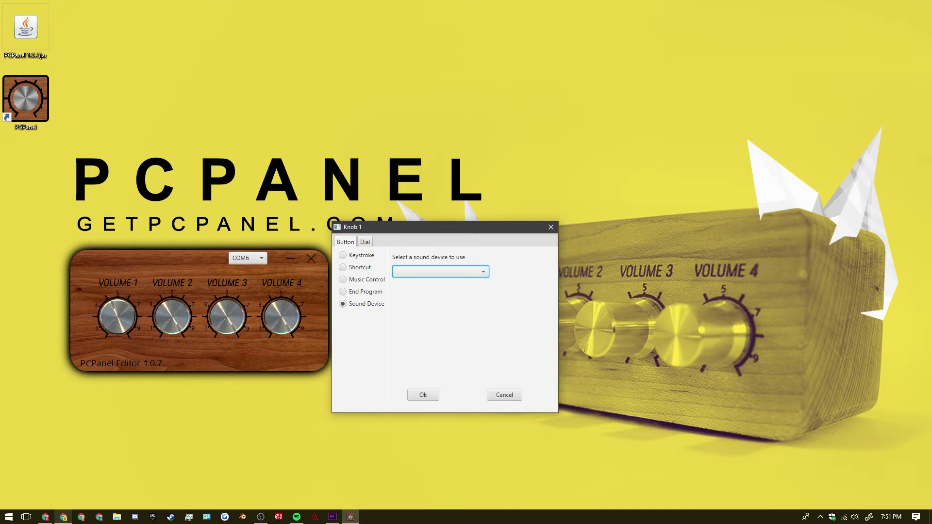
{"action": "left_click", "coordinate": [343, 280]}
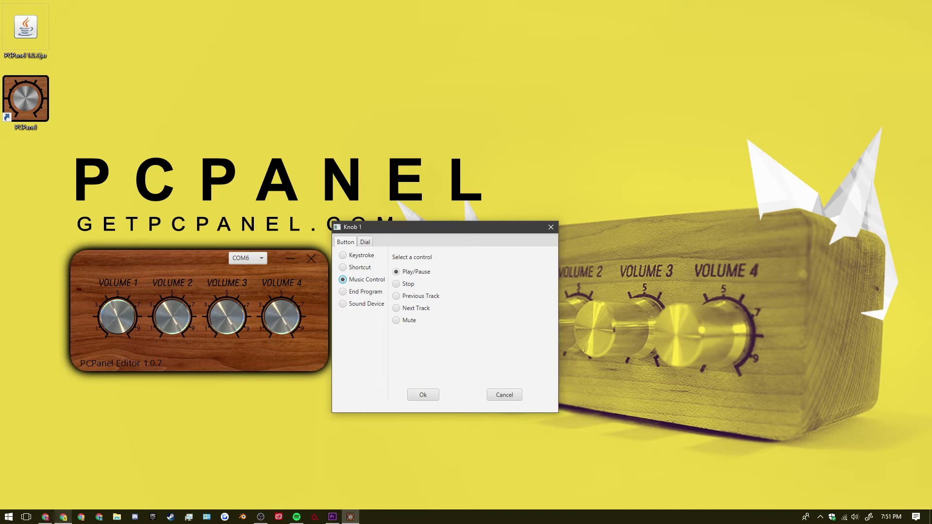
Step: Show Knob 1's dial settings and open the Windows Volume Mixer beside them
{"action": "key", "text": "ctrl+Tab"}
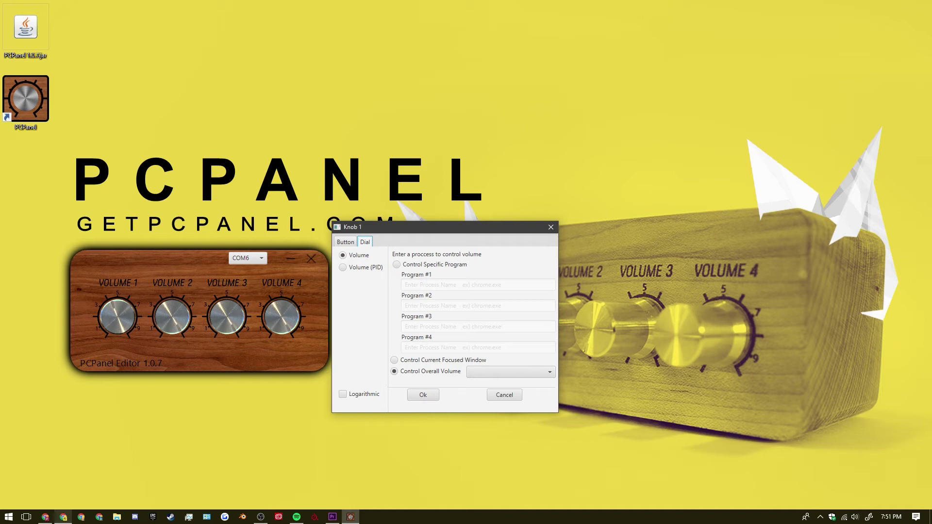
{"action": "right_click", "coordinate": [855, 517]}
{"action": "left_click", "coordinate": [854, 448]}
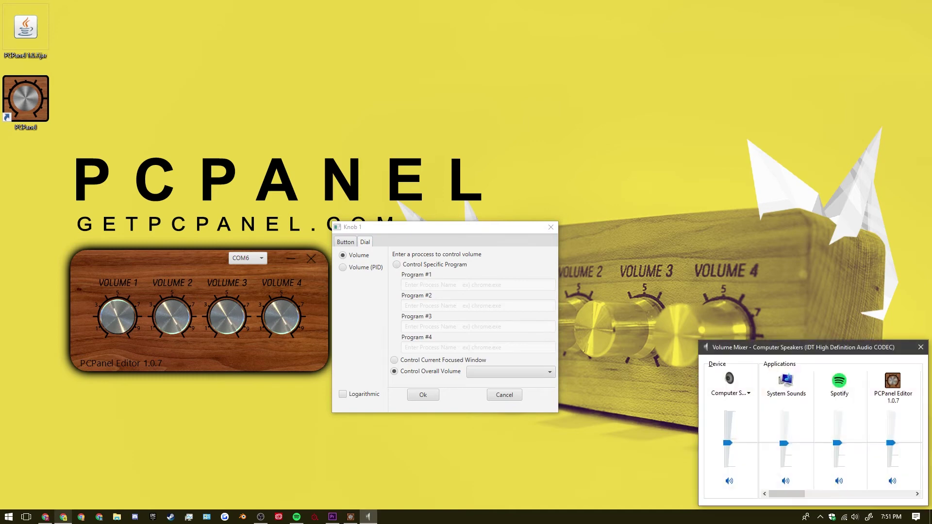
{"action": "left_click_drag", "start_coordinate": [761, 348], "coordinate": [751, 340]}
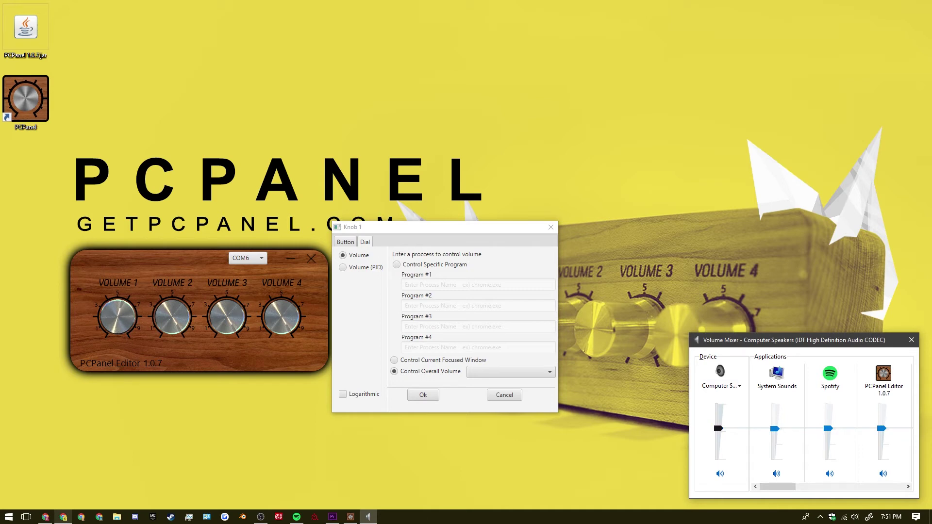
{"action": "key", "text": "alt+Tab"}
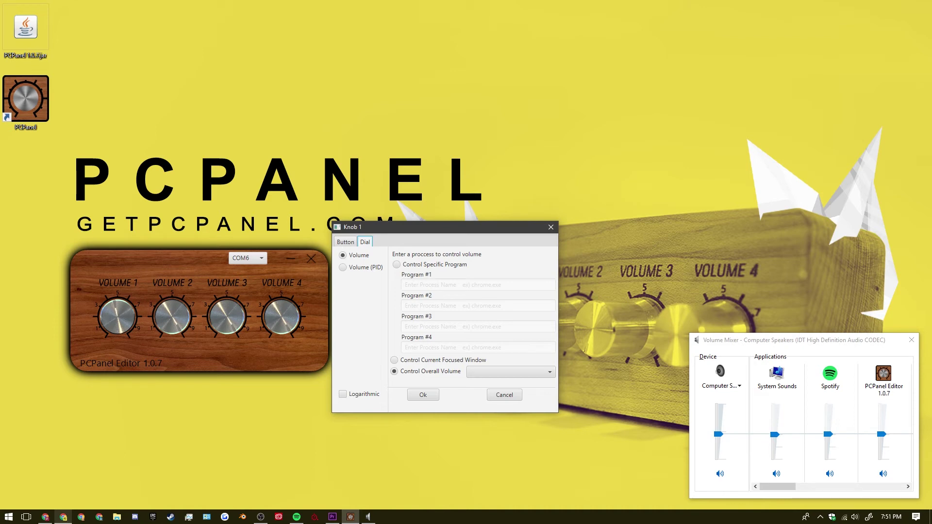
Step: Go through Knob 1's specific-program and focused-window dial modes, set it to Control Overall Volume, and save
{"action": "left_click", "coordinate": [343, 394]}
{"action": "left_click", "coordinate": [397, 265]}
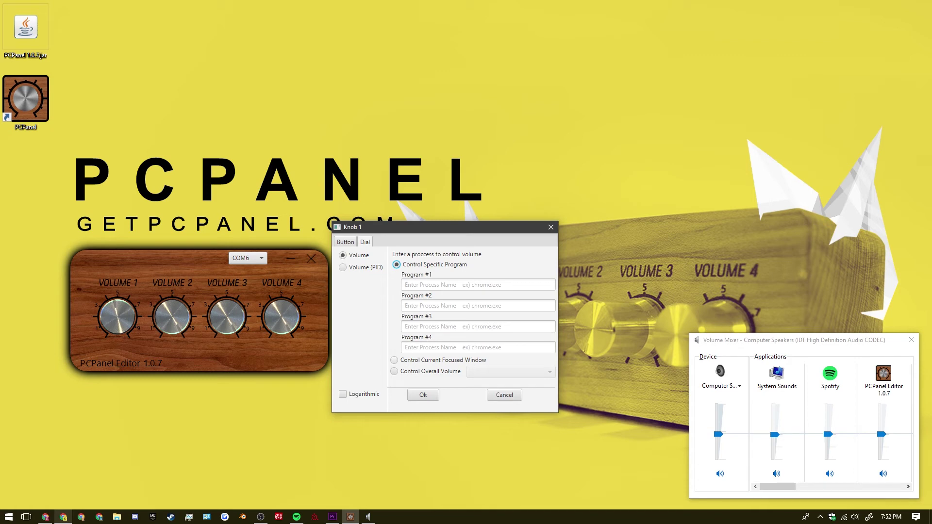
{"action": "left_click", "coordinate": [394, 360]}
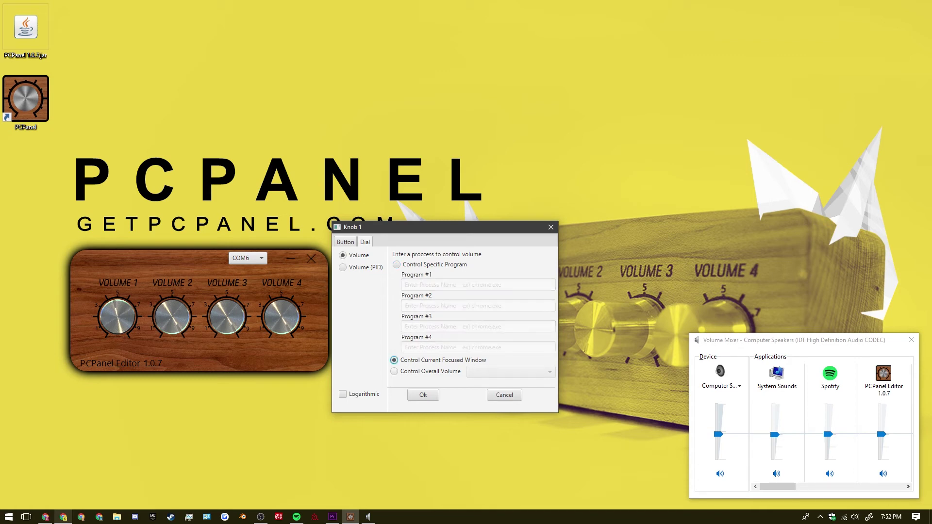
{"action": "left_click", "coordinate": [394, 372]}
{"action": "left_click", "coordinate": [423, 394]}
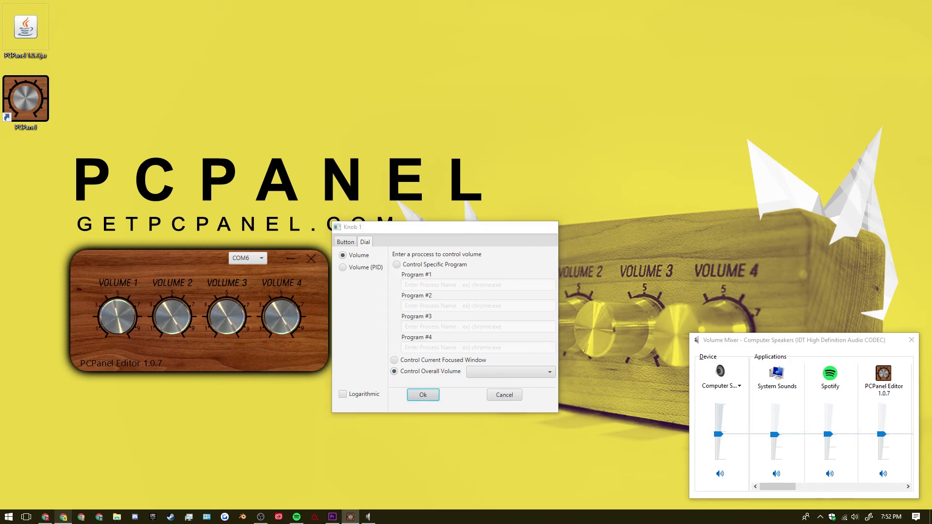
Step: Turn off the Logarithmic option for Knob 2's dial and save the knob settings
{"action": "left_click", "coordinate": [172, 317]}
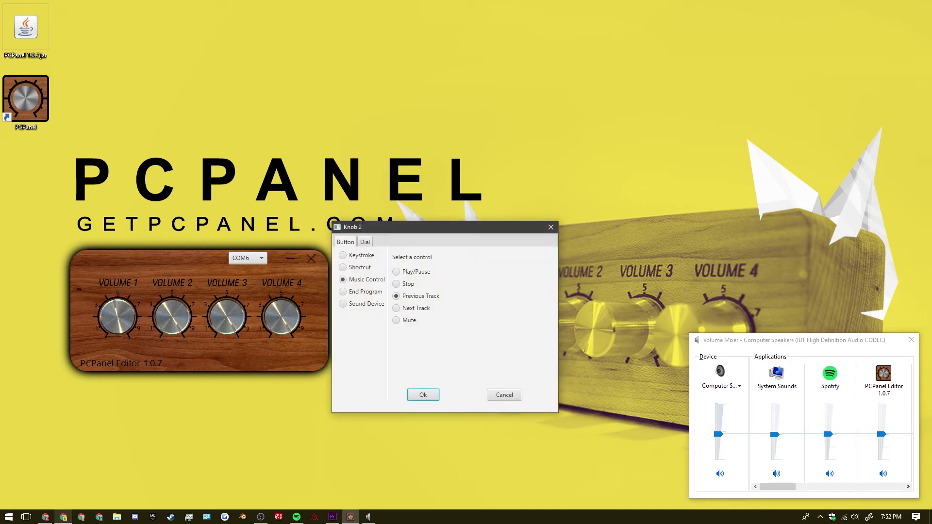
{"action": "left_click", "coordinate": [365, 242]}
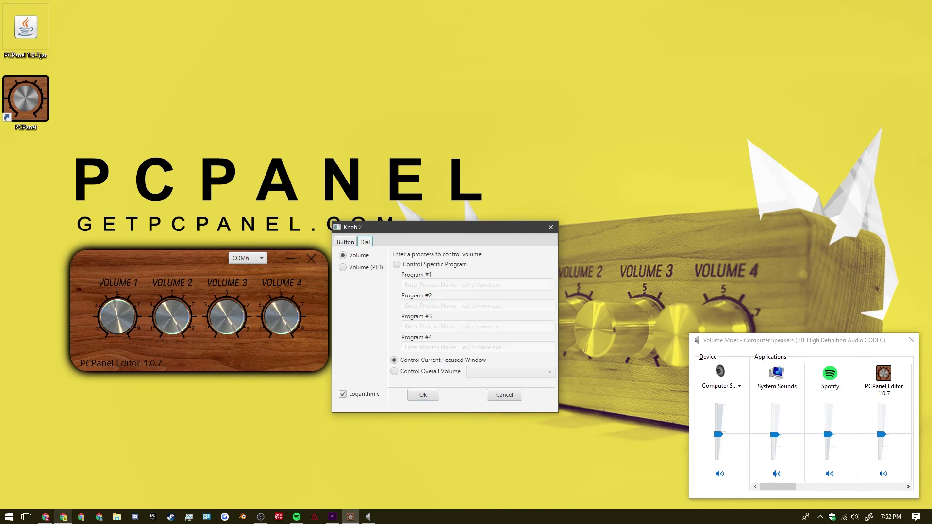
{"action": "left_click", "coordinate": [343, 394]}
{"action": "left_click", "coordinate": [423, 395]}
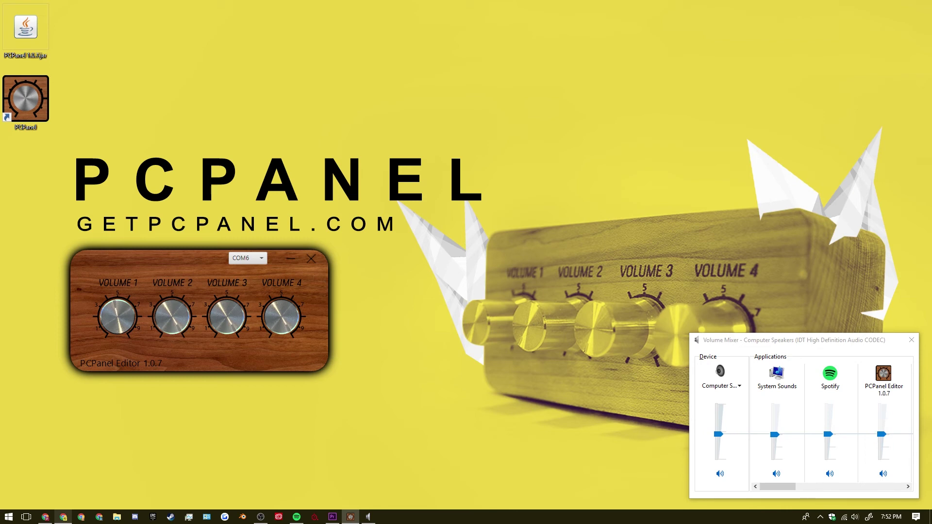
Step: Turn off the Logarithmic option for Knob 3's dial, which controls spotify.exe, and save the knob settings
{"action": "key", "text": "alt+Tab"}
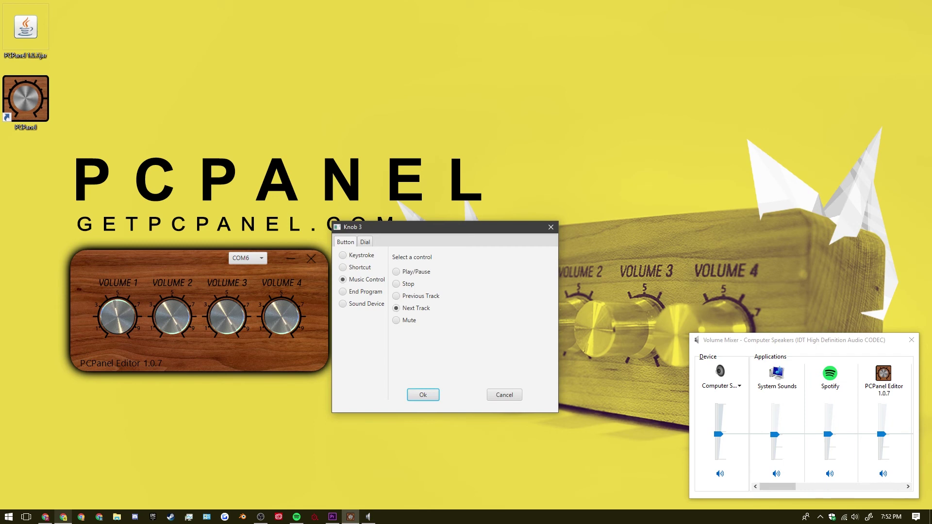
{"action": "left_click", "coordinate": [364, 241]}
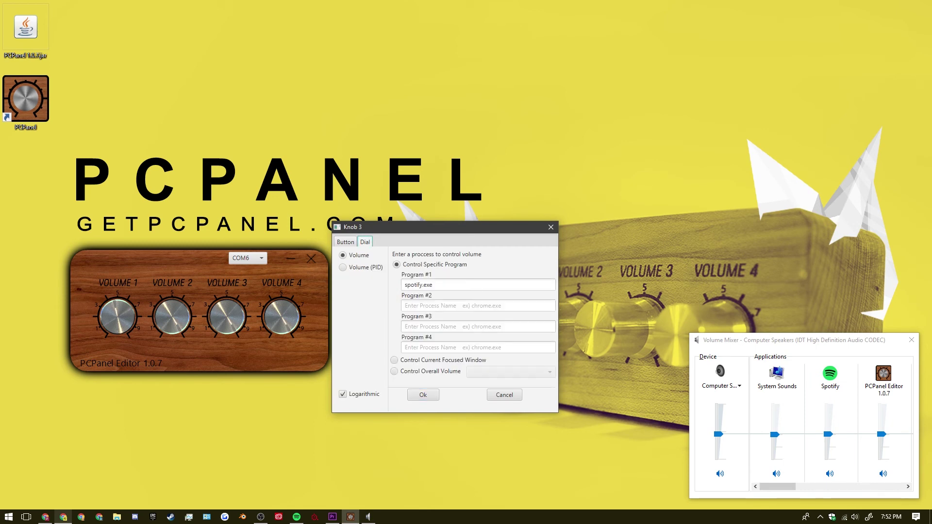
{"action": "left_click", "coordinate": [342, 394]}
{"action": "left_click", "coordinate": [429, 285]}
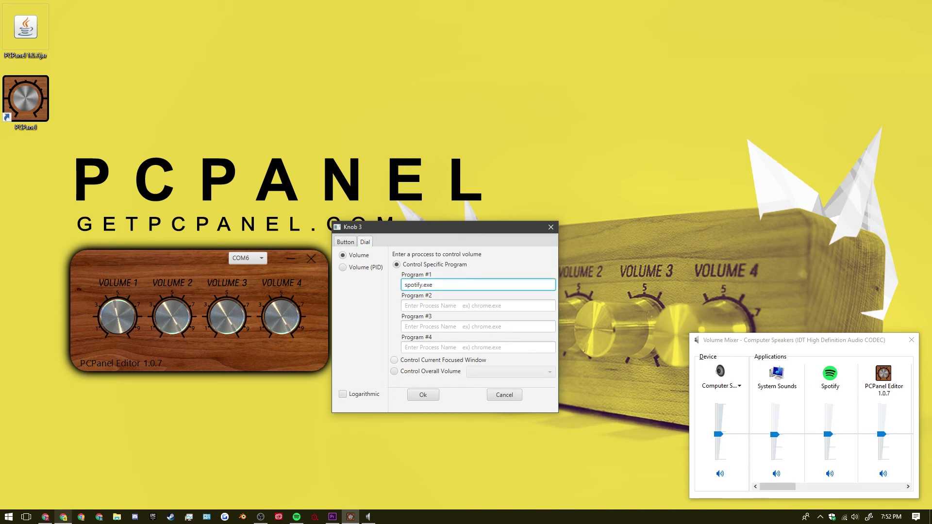
{"action": "left_click", "coordinate": [422, 395]}
Step: Turn off the Logarithmic option for Knob 4's dial, which controls Discord.exe, and save the knob settings
{"action": "left_click", "coordinate": [282, 317]}
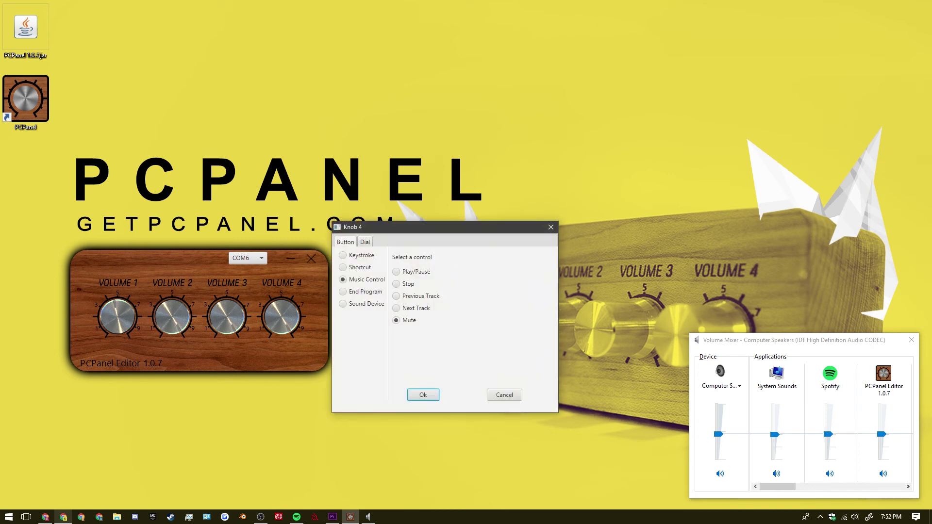
{"action": "left_click", "coordinate": [365, 241]}
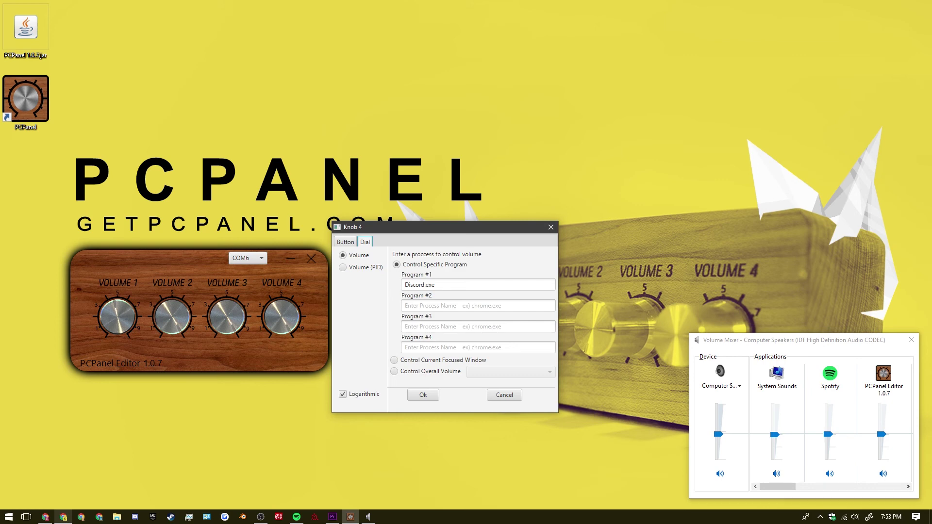
{"action": "left_click", "coordinate": [343, 394]}
{"action": "left_click", "coordinate": [478, 284]}
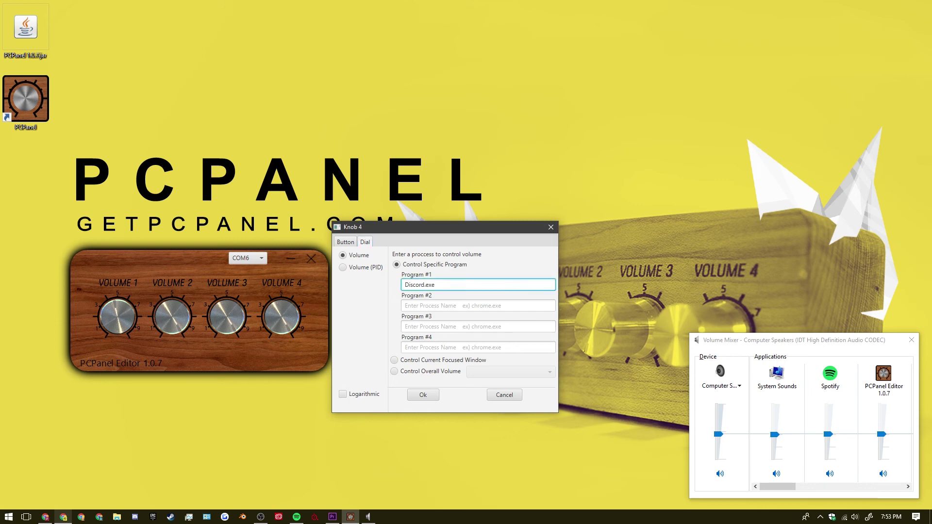
{"action": "left_click", "coordinate": [422, 395]}
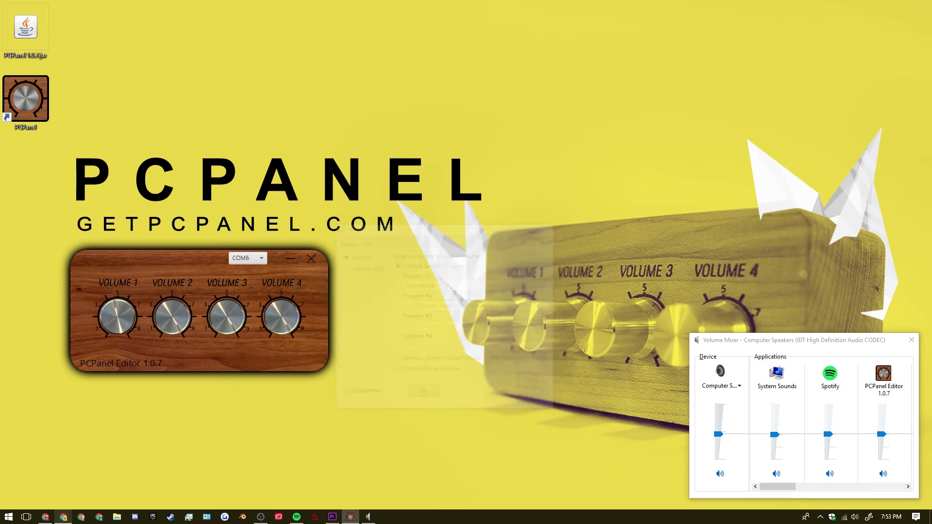
Step: Switch to Spotify, move the Volume Mixer clear of its window, and play the United States Top 50 chart
{"action": "left_click", "coordinate": [297, 516]}
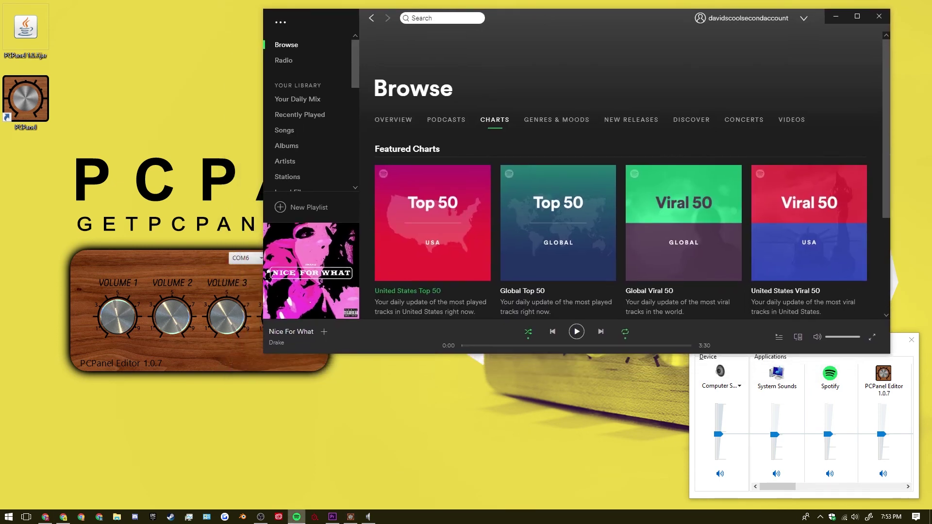
{"action": "left_click_drag", "start_coordinate": [901, 340], "coordinate": [234, 340]}
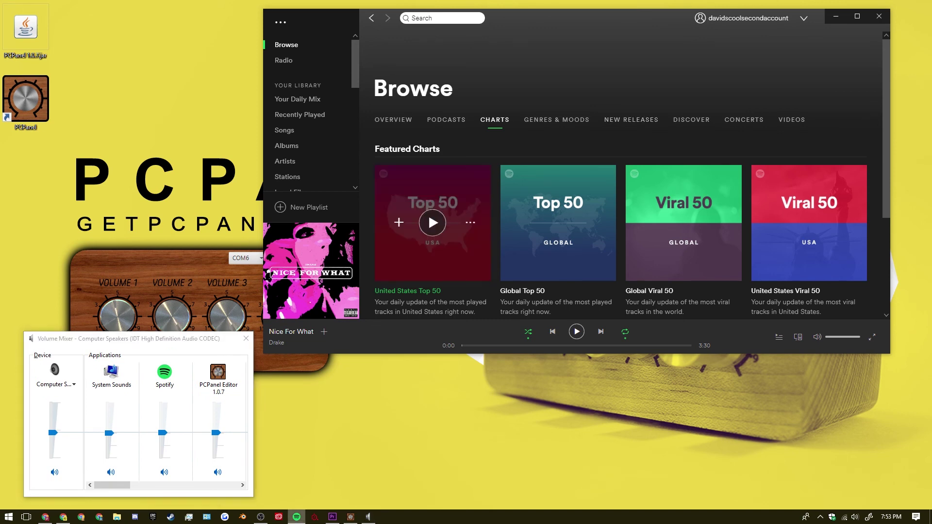
{"action": "left_click", "coordinate": [432, 223]}
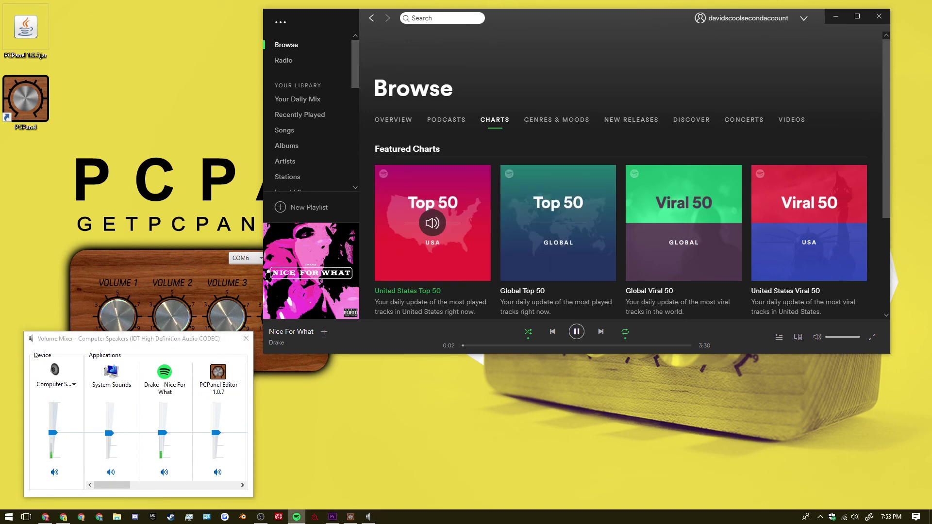
Step: Pause the playing track, resume it, and pause it again
{"action": "key", "text": "space"}
{"action": "key", "text": "space"}
{"action": "key", "text": "space"}
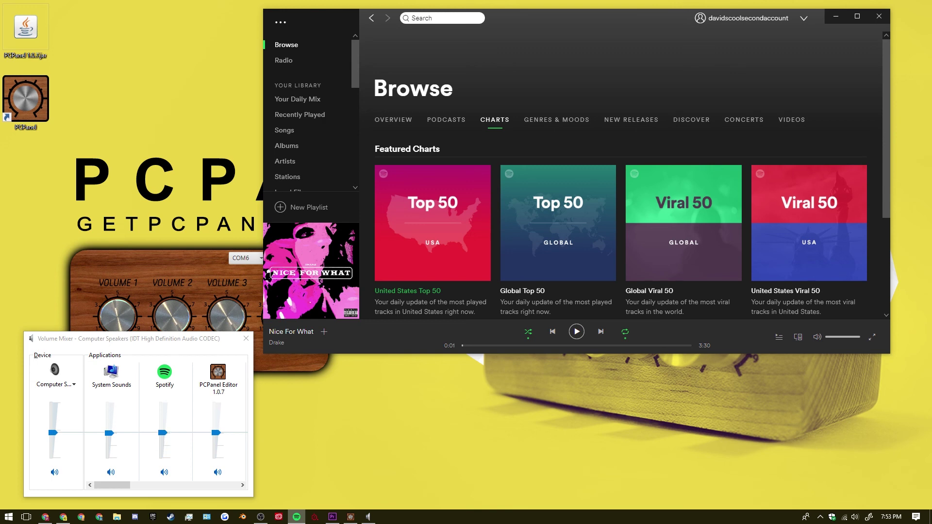
Step: Move the Volume Mixer off the PCPanel Editor and minimize Spotify, leaving the editor and mixer side by side
{"action": "left_click_drag", "start_coordinate": [121, 339], "coordinate": [776, 338]}
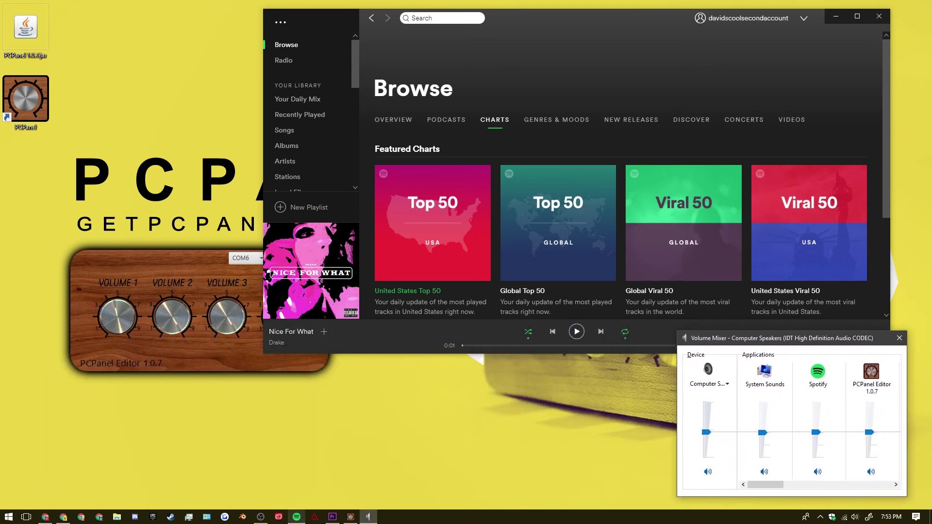
{"action": "left_click", "coordinate": [194, 265]}
{"action": "left_click", "coordinate": [576, 49]}
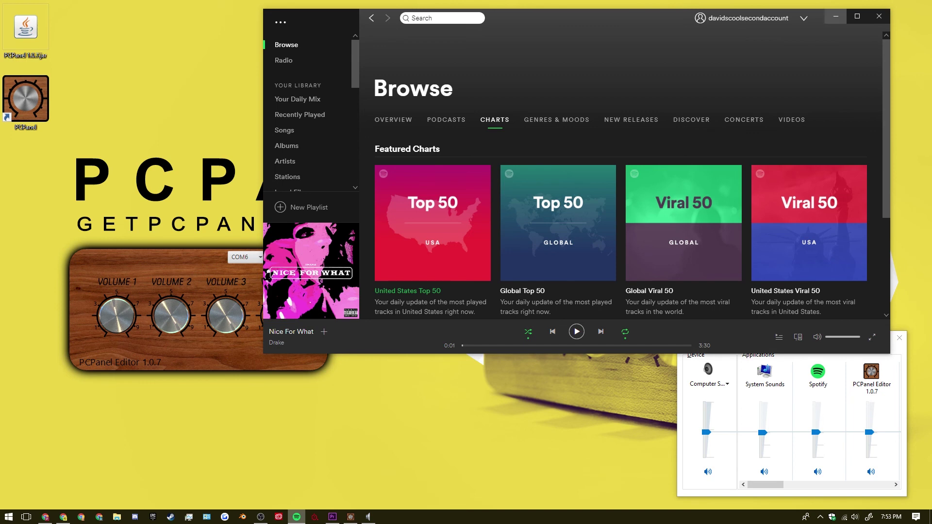
{"action": "left_click", "coordinate": [836, 16]}
{"action": "left_click_drag", "start_coordinate": [194, 265], "coordinate": [197, 265]}
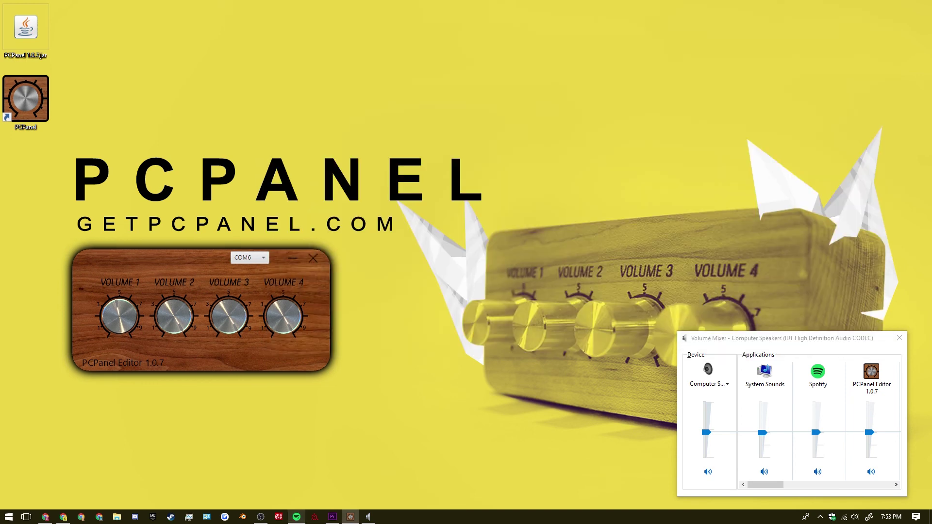